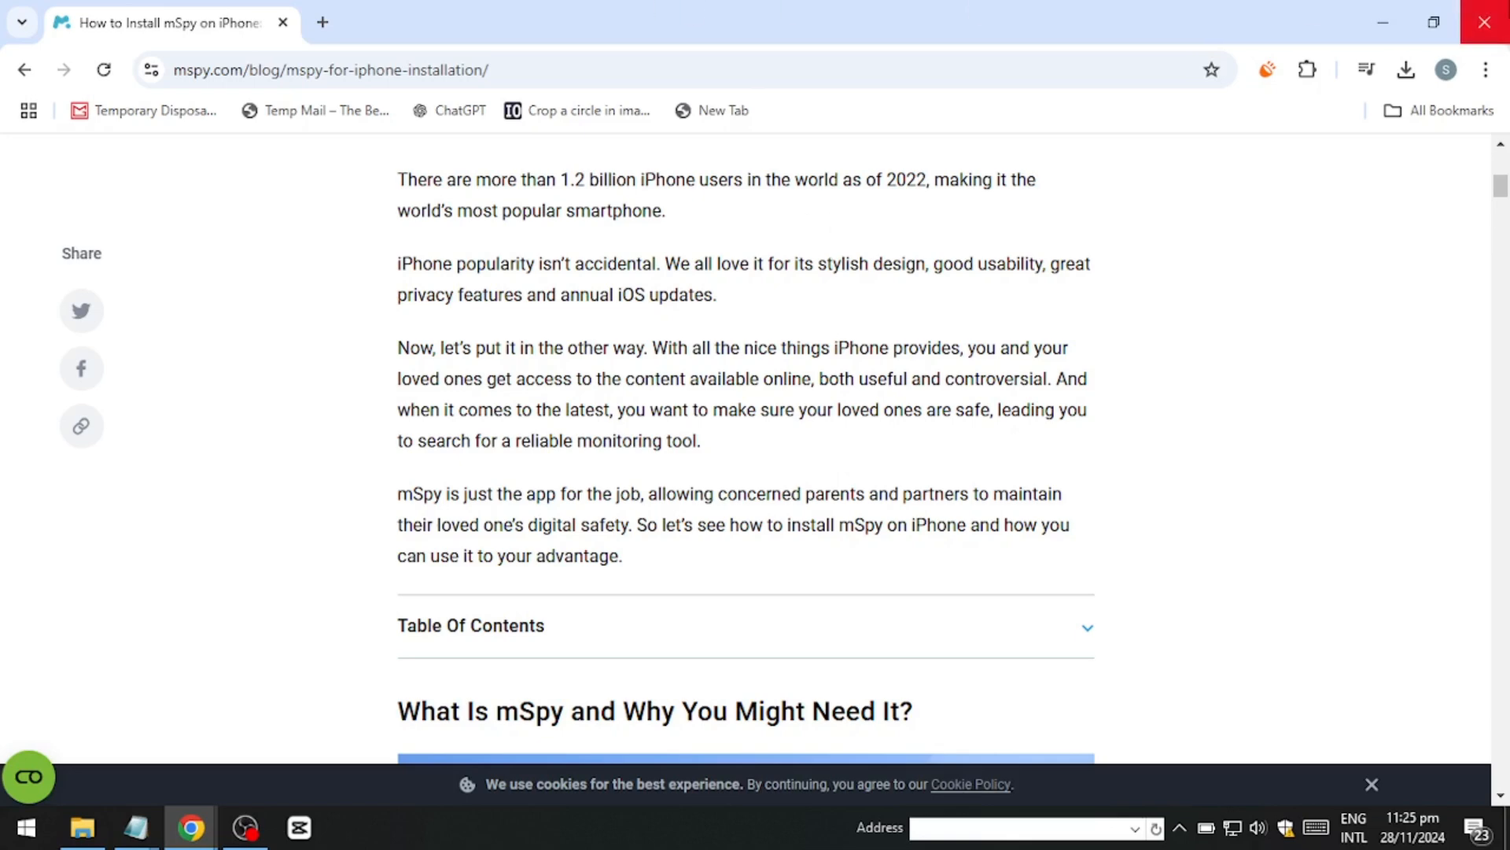
{"action": "scroll", "coordinate": [691, 241], "scroll_direction": "down", "scroll_amount": 4}
{"action": "scroll", "coordinate": [690, 240], "scroll_direction": "down", "scroll_amount": 5}
{"action": "scroll", "coordinate": [679, 231], "scroll_direction": "down", "scroll_amount": 3}
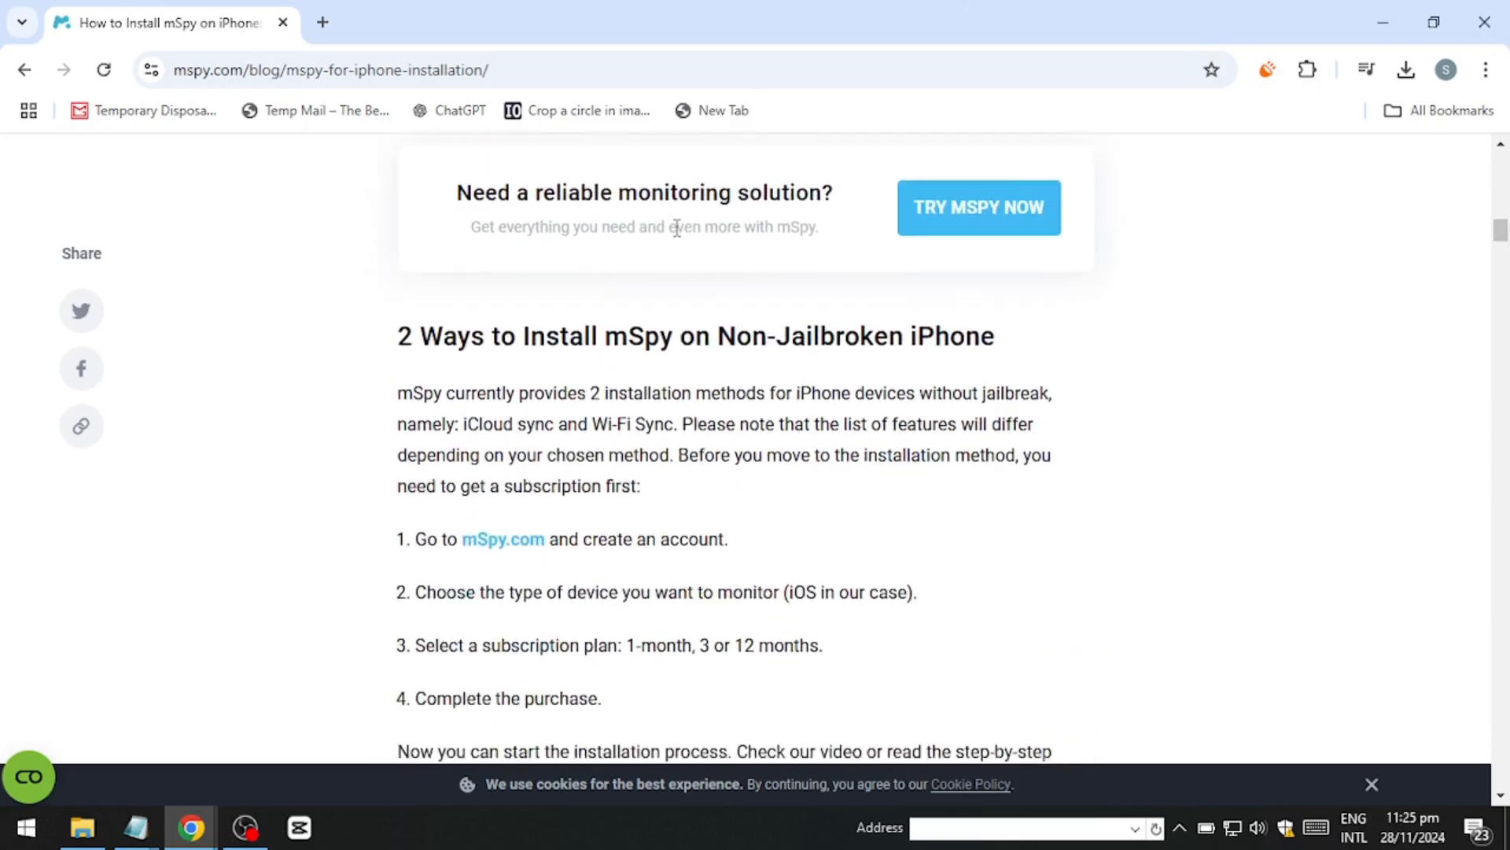
{"action": "scroll", "coordinate": [677, 229], "scroll_direction": "down", "scroll_amount": 1}
{"action": "scroll", "coordinate": [677, 230], "scroll_direction": "down", "scroll_amount": 1}
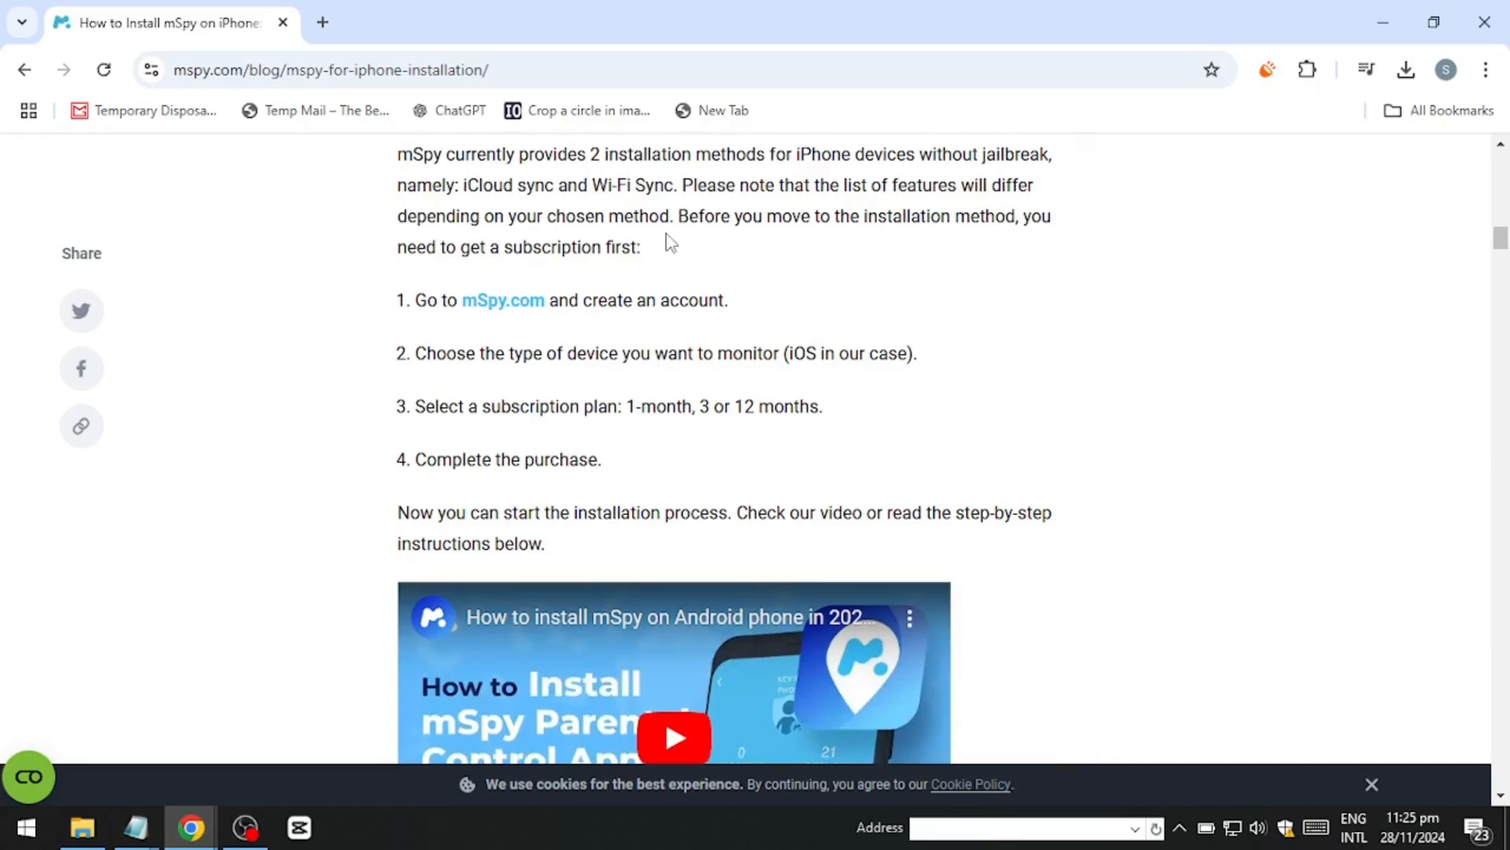
{"action": "scroll", "coordinate": [669, 242], "scroll_direction": "down", "scroll_amount": 1}
{"action": "scroll", "coordinate": [669, 242], "scroll_direction": "down", "scroll_amount": 4}
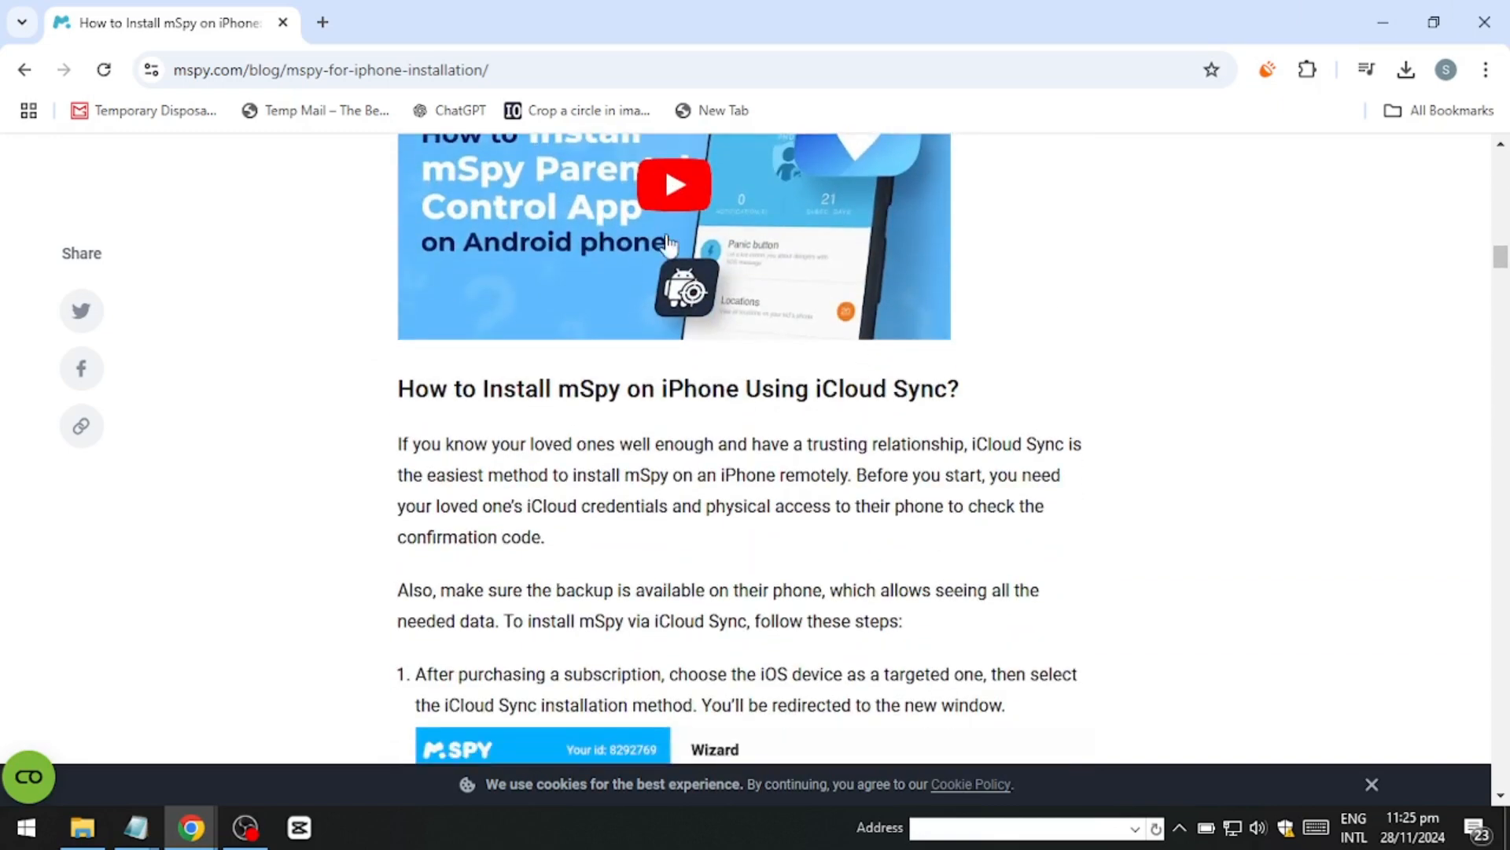
{"action": "scroll", "coordinate": [670, 244], "scroll_direction": "down", "scroll_amount": 3}
{"action": "scroll", "coordinate": [668, 244], "scroll_direction": "down", "scroll_amount": 2}
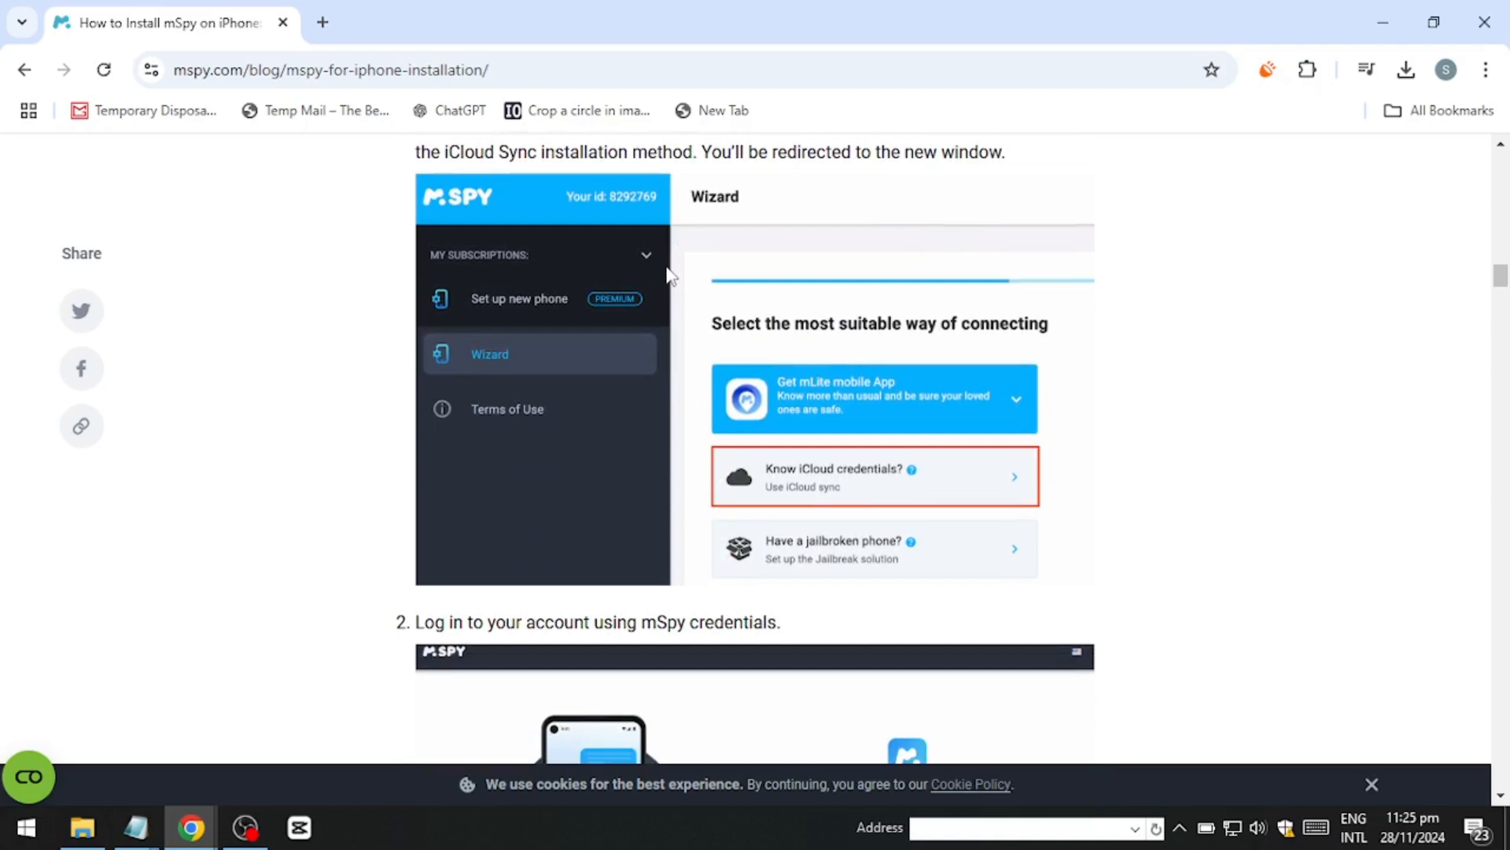
{"action": "scroll", "coordinate": [655, 272], "scroll_direction": "down", "scroll_amount": 1}
{"action": "scroll", "coordinate": [658, 273], "scroll_direction": "down", "scroll_amount": 3}
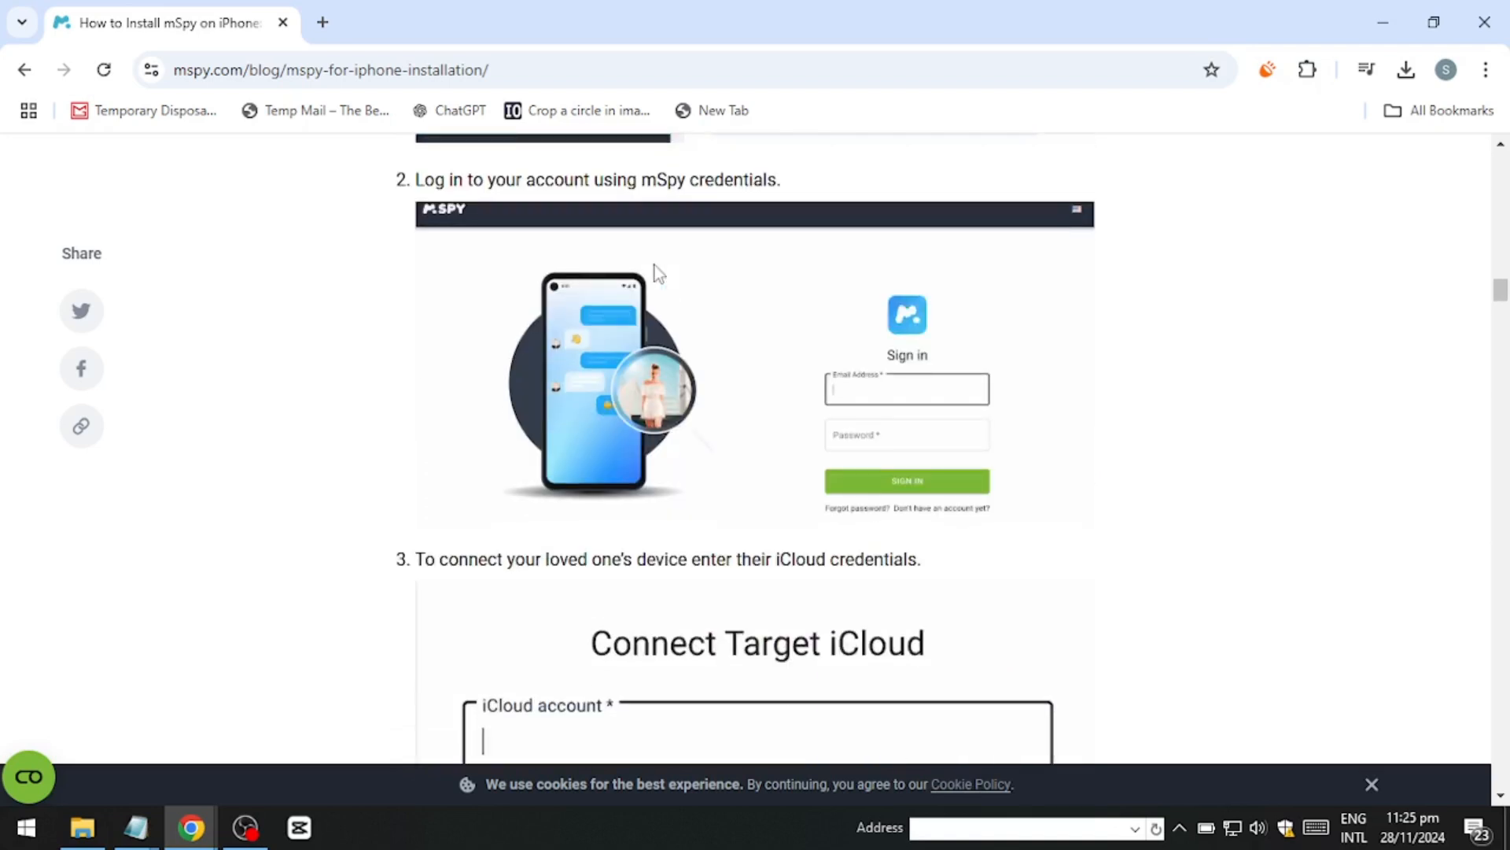
{"action": "scroll", "coordinate": [656, 273], "scroll_direction": "down", "scroll_amount": 1}
{"action": "scroll", "coordinate": [654, 272], "scroll_direction": "down", "scroll_amount": 2}
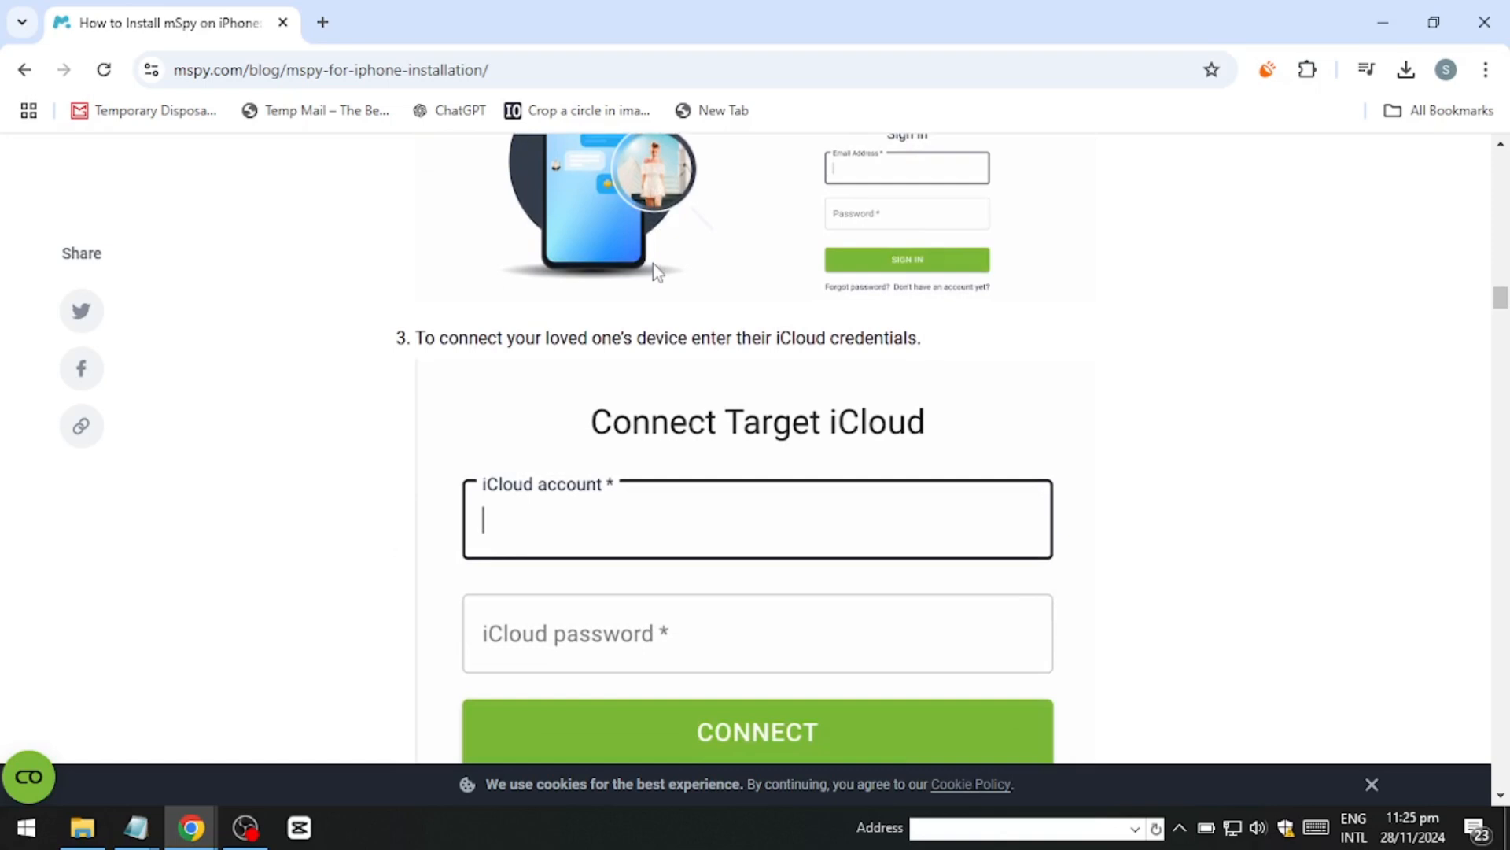
{"action": "scroll", "coordinate": [653, 271], "scroll_direction": "down", "scroll_amount": 2}
{"action": "scroll", "coordinate": [652, 272], "scroll_direction": "down", "scroll_amount": 1}
{"action": "scroll", "coordinate": [651, 269], "scroll_direction": "up", "scroll_amount": 1}
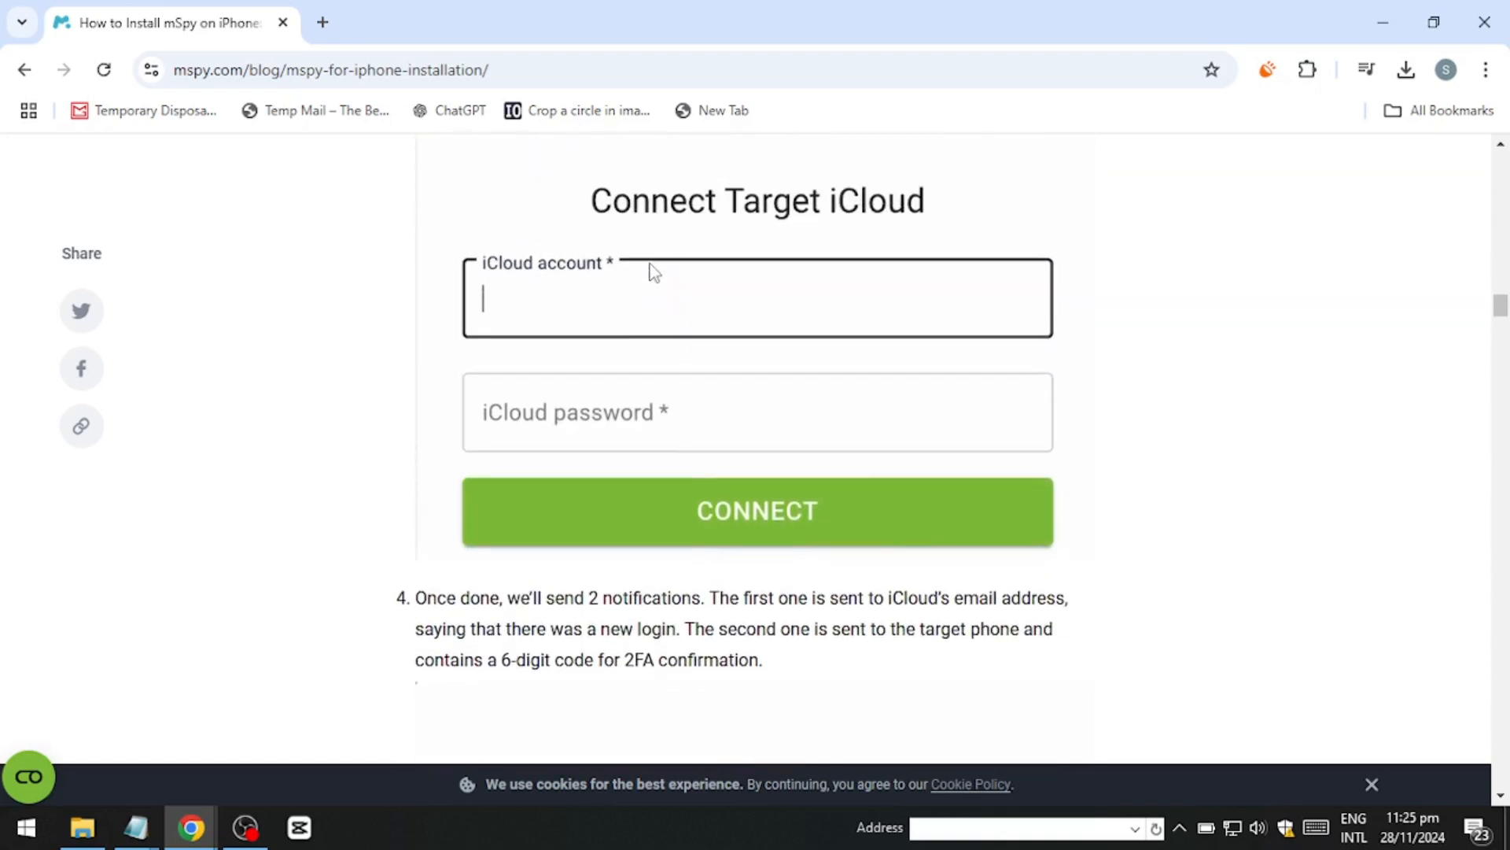
{"action": "scroll", "coordinate": [650, 266], "scroll_direction": "down", "scroll_amount": 2}
{"action": "scroll", "coordinate": [652, 264], "scroll_direction": "down", "scroll_amount": 1}
{"action": "scroll", "coordinate": [652, 266], "scroll_direction": "down", "scroll_amount": 2}
{"action": "scroll", "coordinate": [652, 272], "scroll_direction": "down", "scroll_amount": 1}
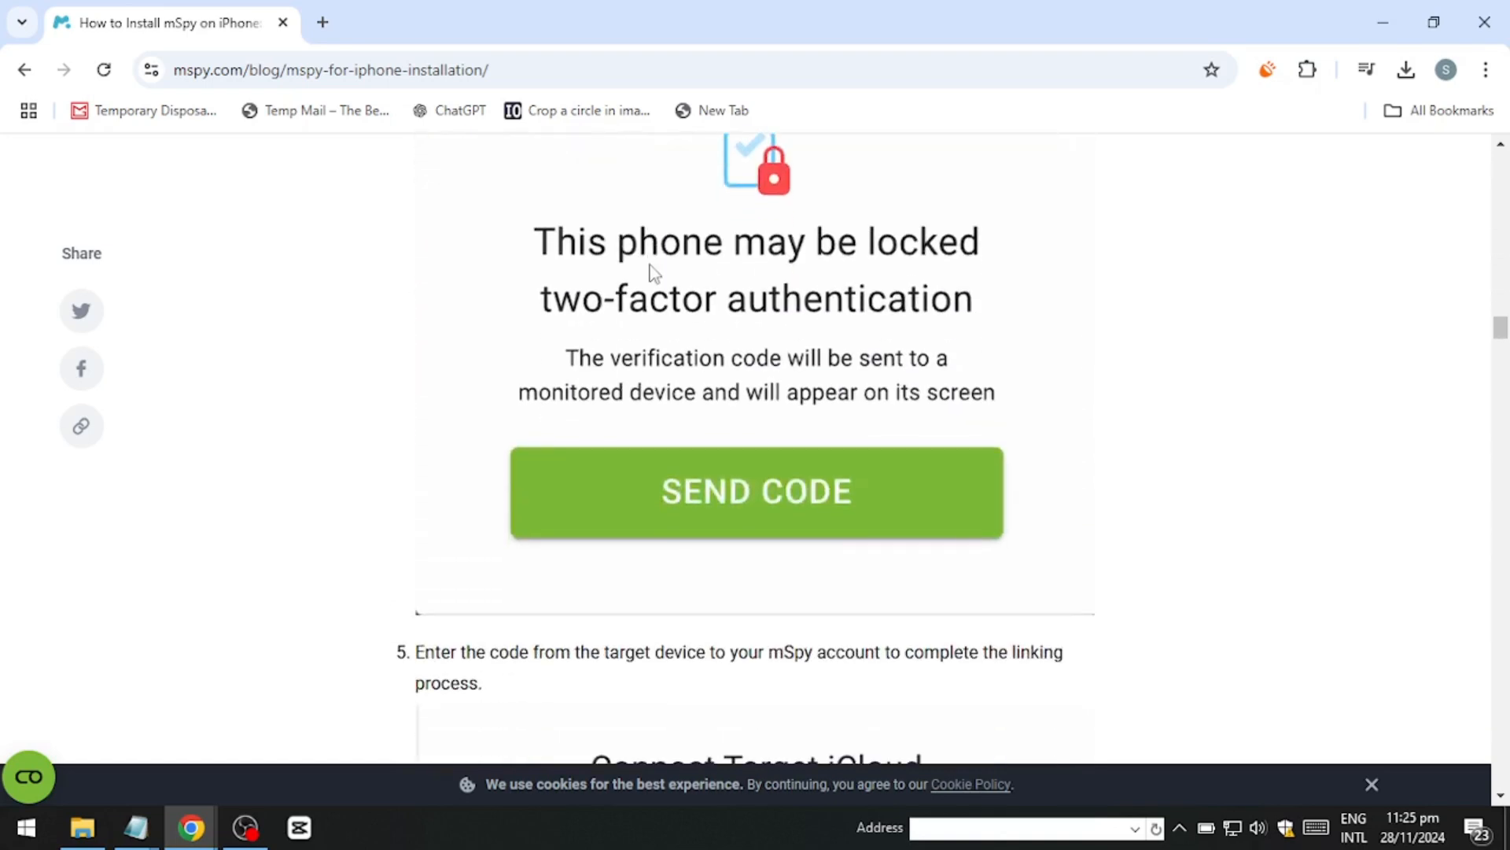
{"action": "scroll", "coordinate": [651, 273], "scroll_direction": "down", "scroll_amount": 1}
{"action": "scroll", "coordinate": [652, 273], "scroll_direction": "down", "scroll_amount": 2}
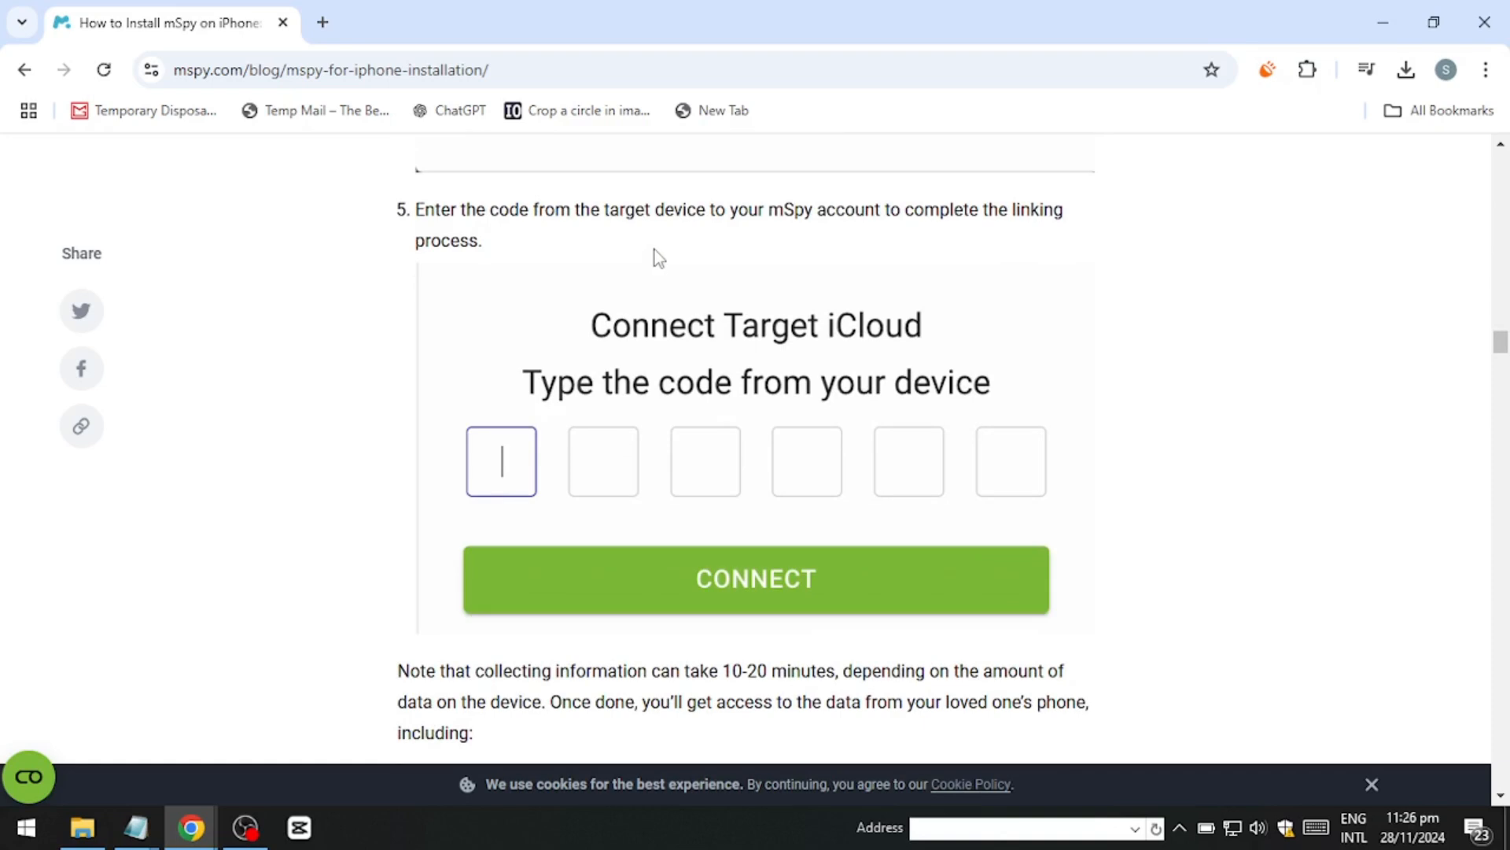
{"action": "scroll", "coordinate": [653, 269], "scroll_direction": "down", "scroll_amount": 2}
{"action": "scroll", "coordinate": [657, 256], "scroll_direction": "down", "scroll_amount": 2}
{"action": "scroll", "coordinate": [657, 255], "scroll_direction": "down", "scroll_amount": 1}
{"action": "scroll", "coordinate": [656, 255], "scroll_direction": "down", "scroll_amount": 2}
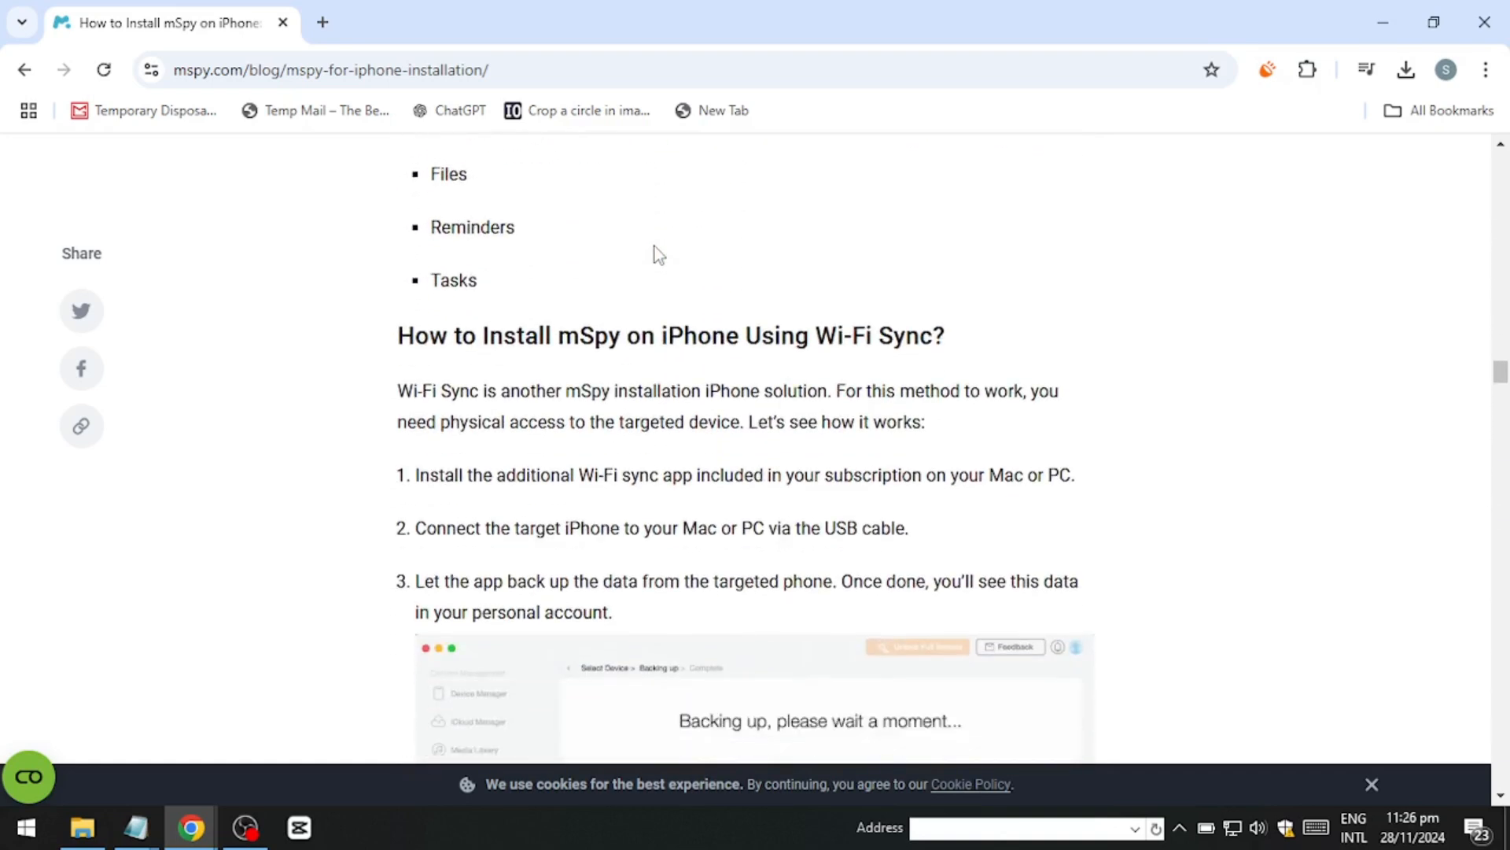
{"action": "scroll", "coordinate": [656, 254], "scroll_direction": "down", "scroll_amount": 1}
{"action": "scroll", "coordinate": [657, 254], "scroll_direction": "down", "scroll_amount": 1}
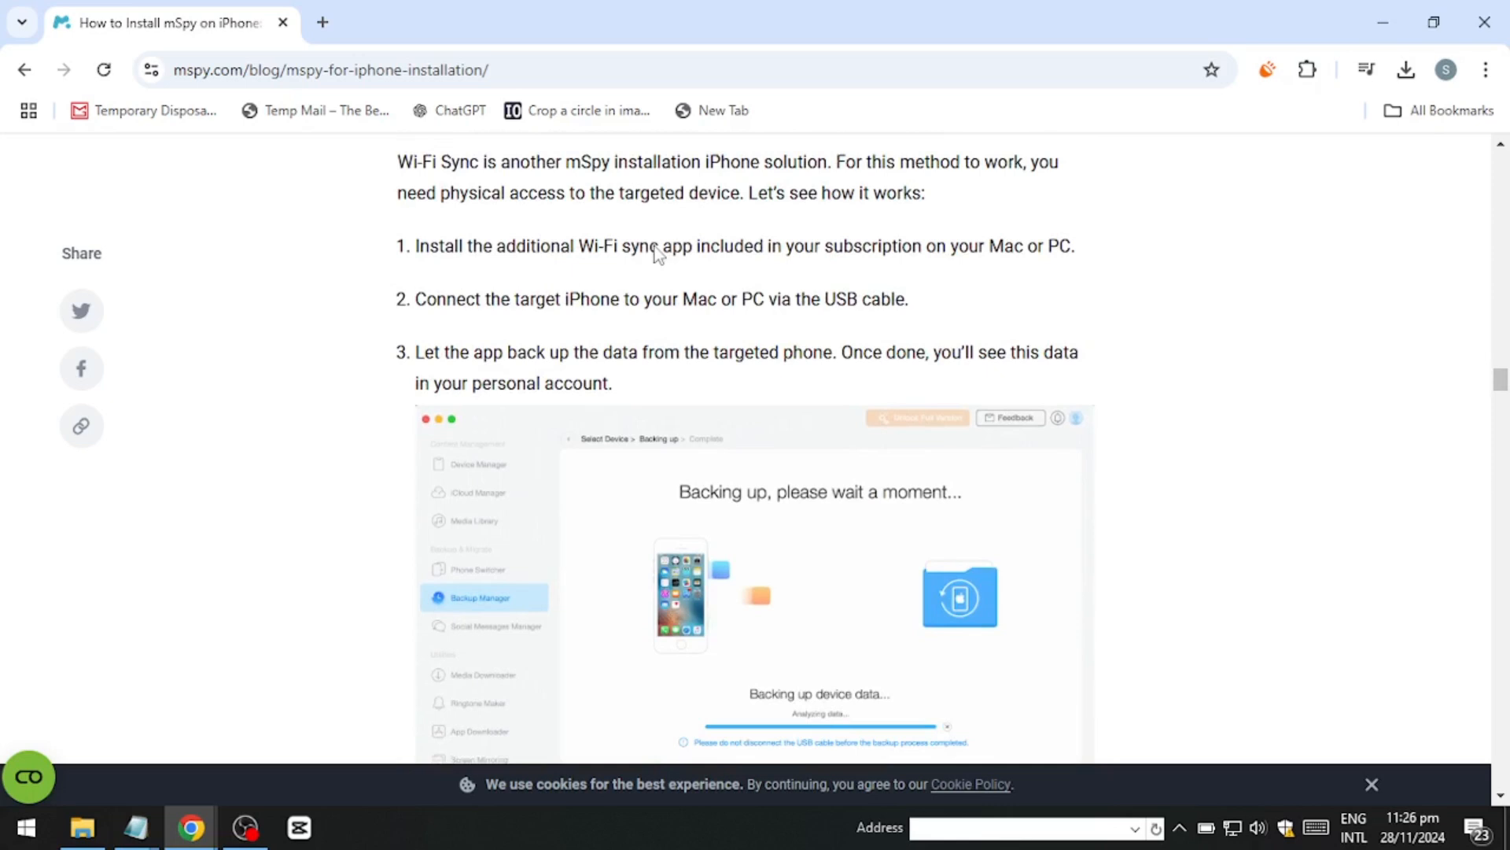
{"action": "scroll", "coordinate": [657, 248], "scroll_direction": "down", "scroll_amount": 1}
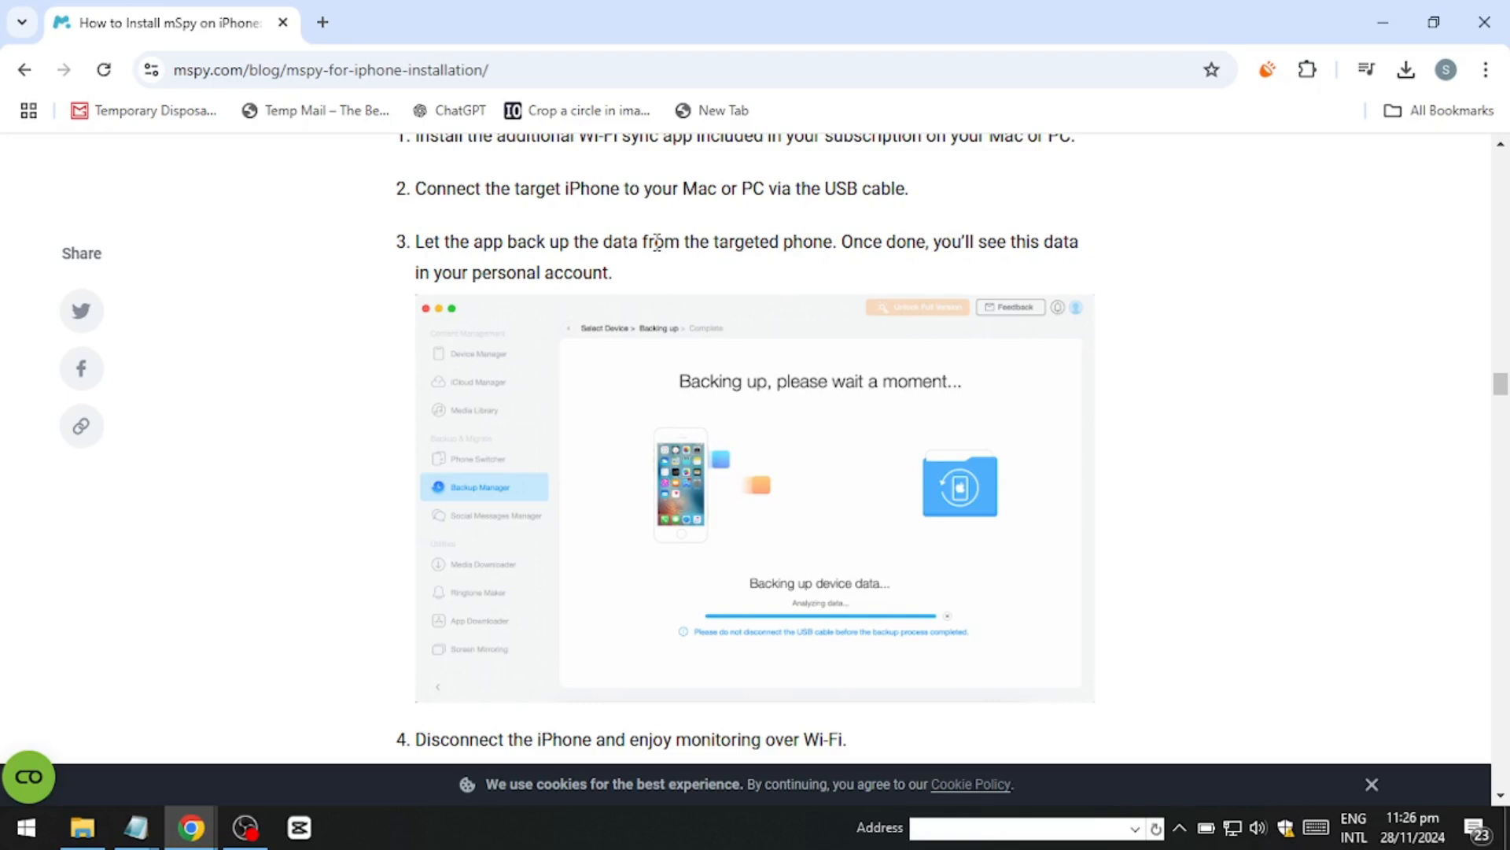
{"action": "scroll", "coordinate": [658, 242], "scroll_direction": "down", "scroll_amount": 1}
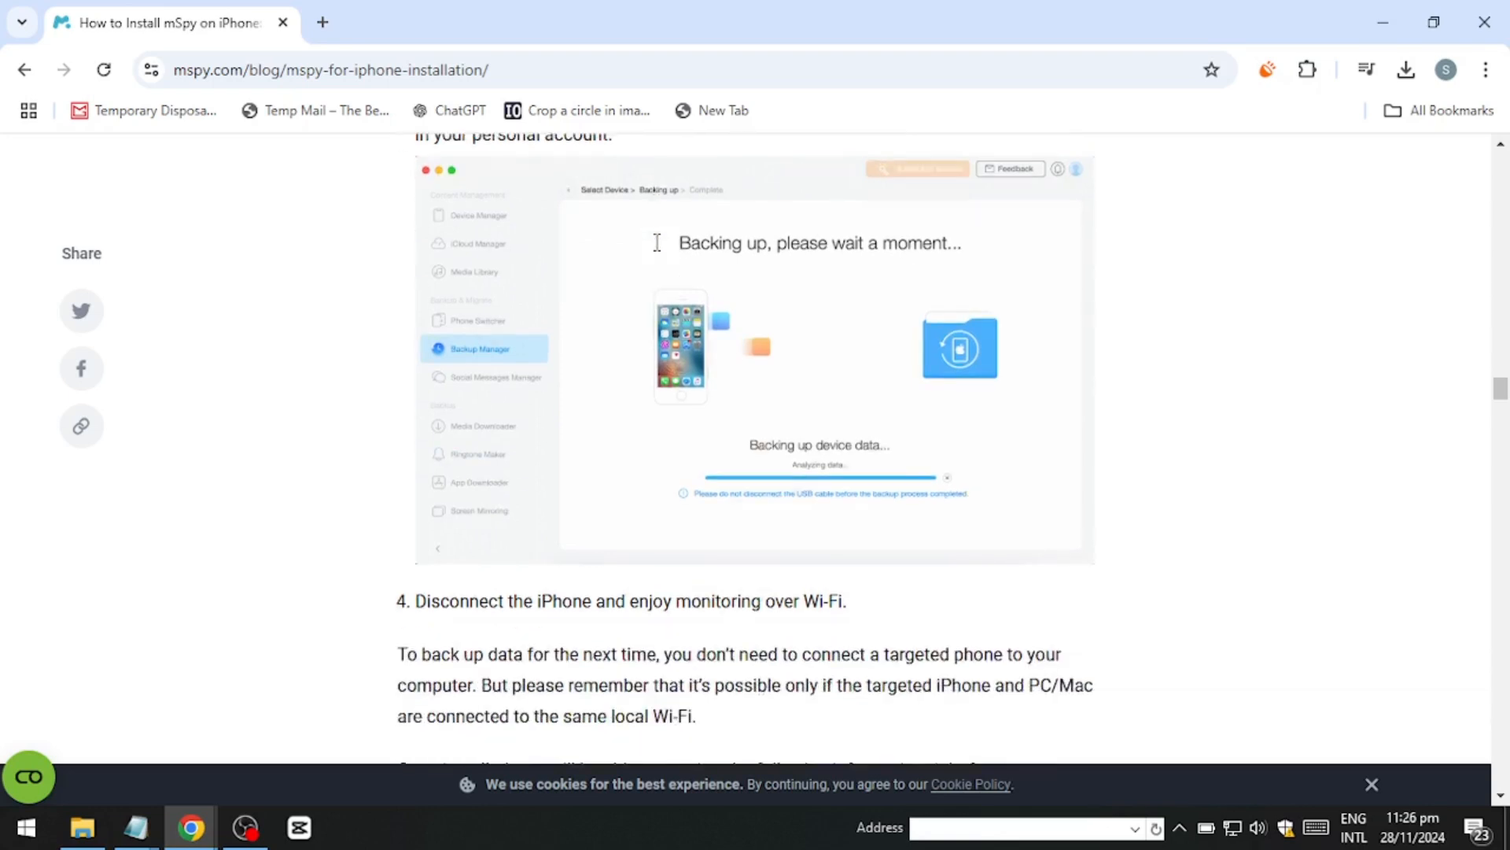
{"action": "scroll", "coordinate": [658, 241], "scroll_direction": "down", "scroll_amount": 2}
{"action": "scroll", "coordinate": [657, 242], "scroll_direction": "down", "scroll_amount": 1}
{"action": "scroll", "coordinate": [656, 242], "scroll_direction": "down", "scroll_amount": 1}
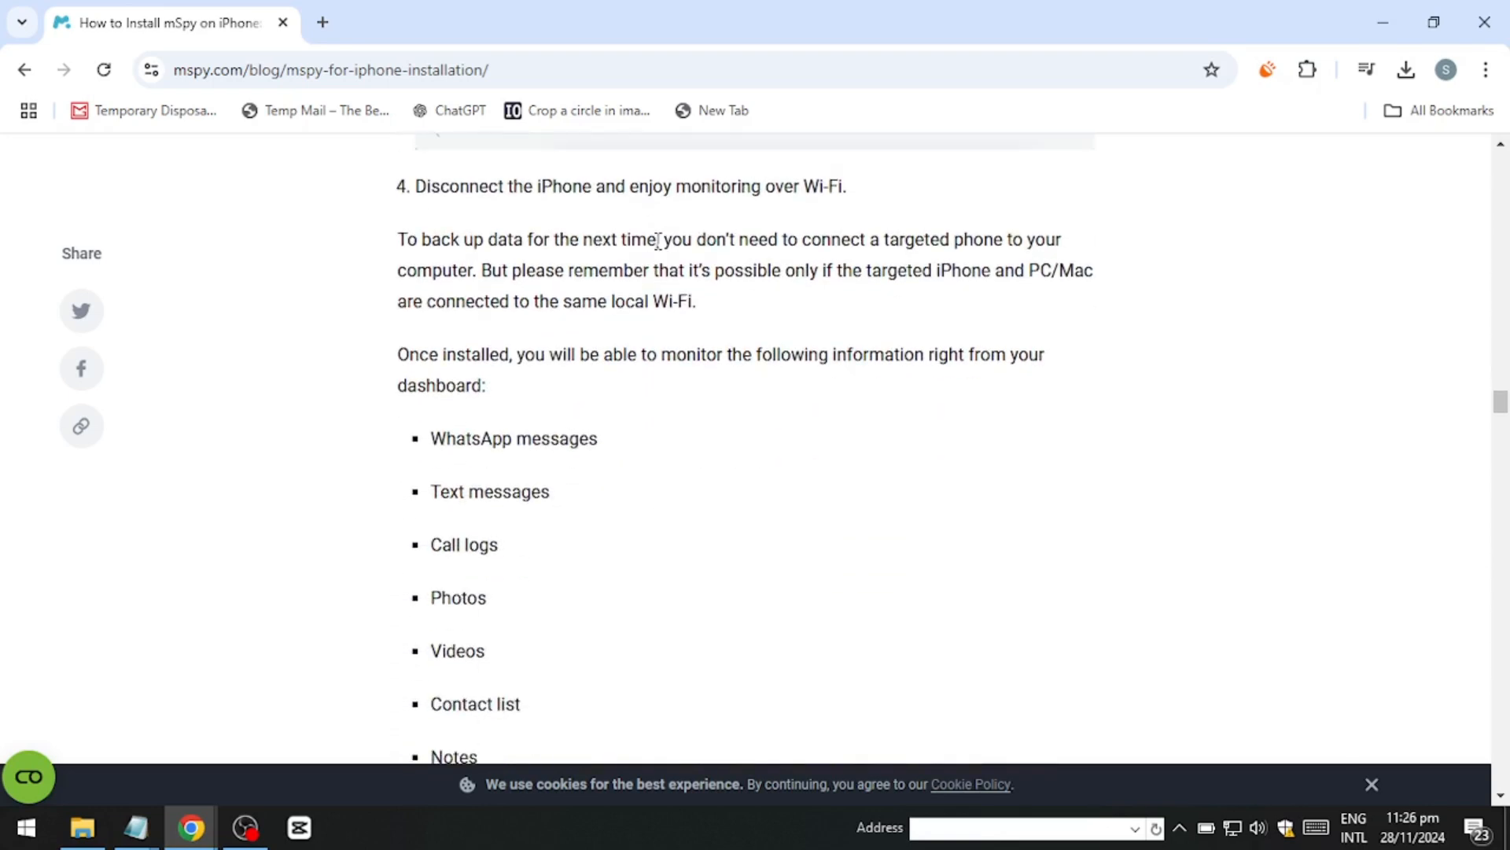
{"action": "scroll", "coordinate": [657, 242], "scroll_direction": "down", "scroll_amount": 1}
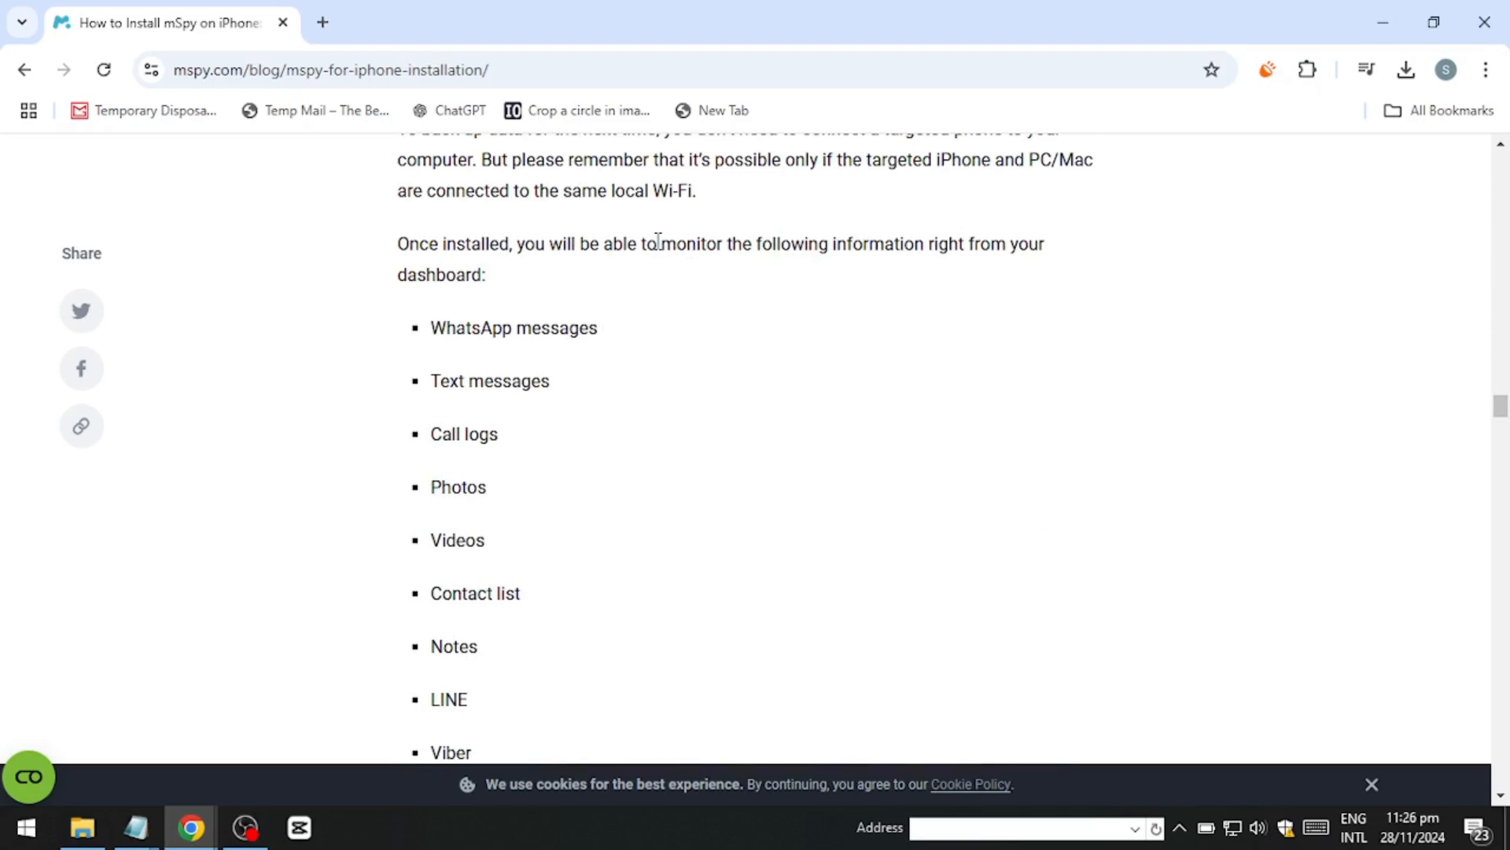
{"action": "scroll", "coordinate": [658, 243], "scroll_direction": "down", "scroll_amount": 1}
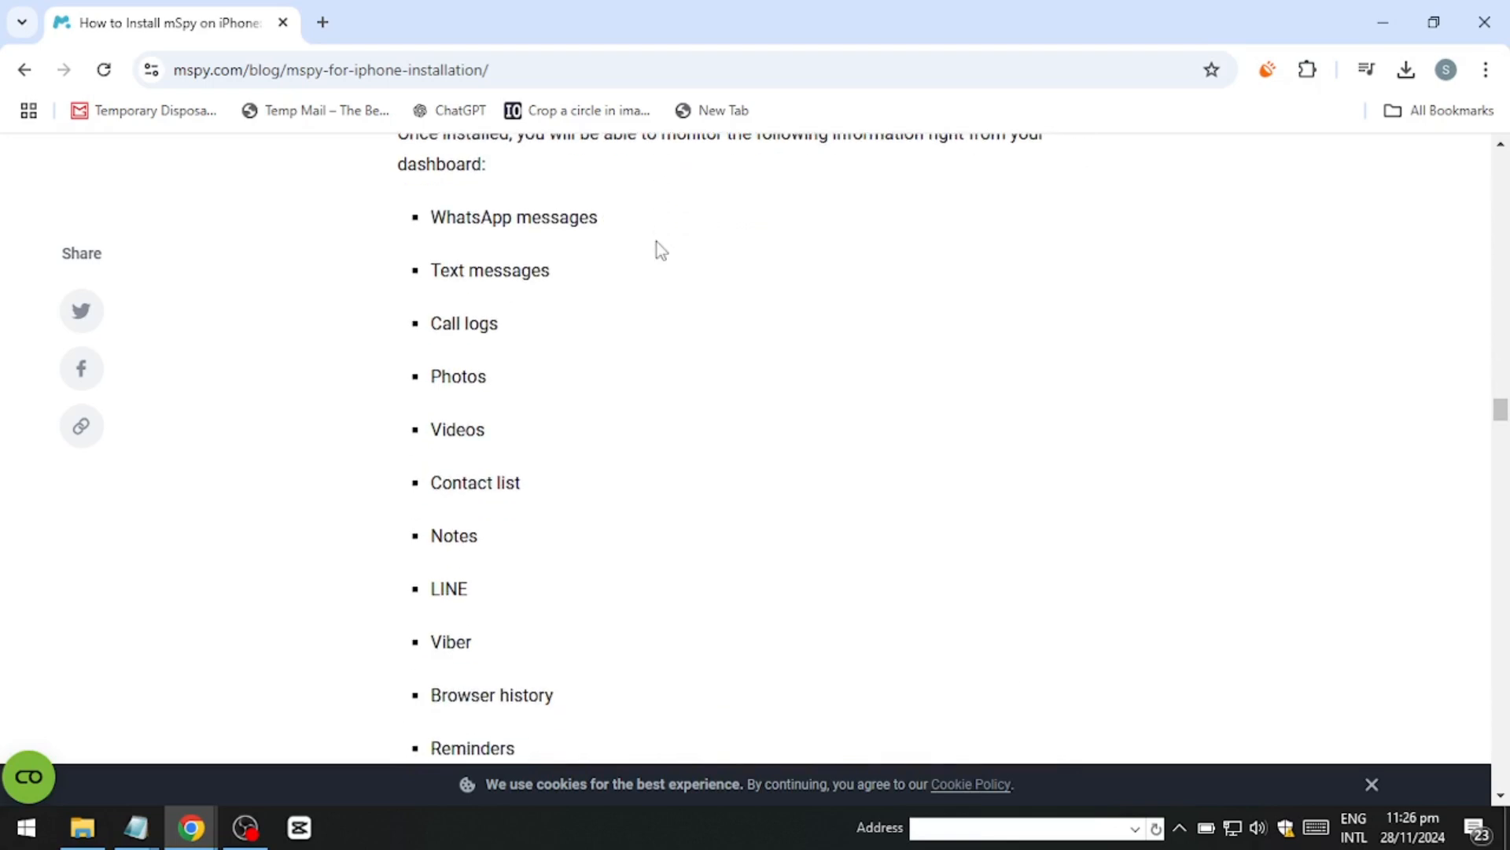
{"action": "scroll", "coordinate": [660, 233], "scroll_direction": "down", "scroll_amount": 1}
{"action": "scroll", "coordinate": [660, 234], "scroll_direction": "down", "scroll_amount": 1}
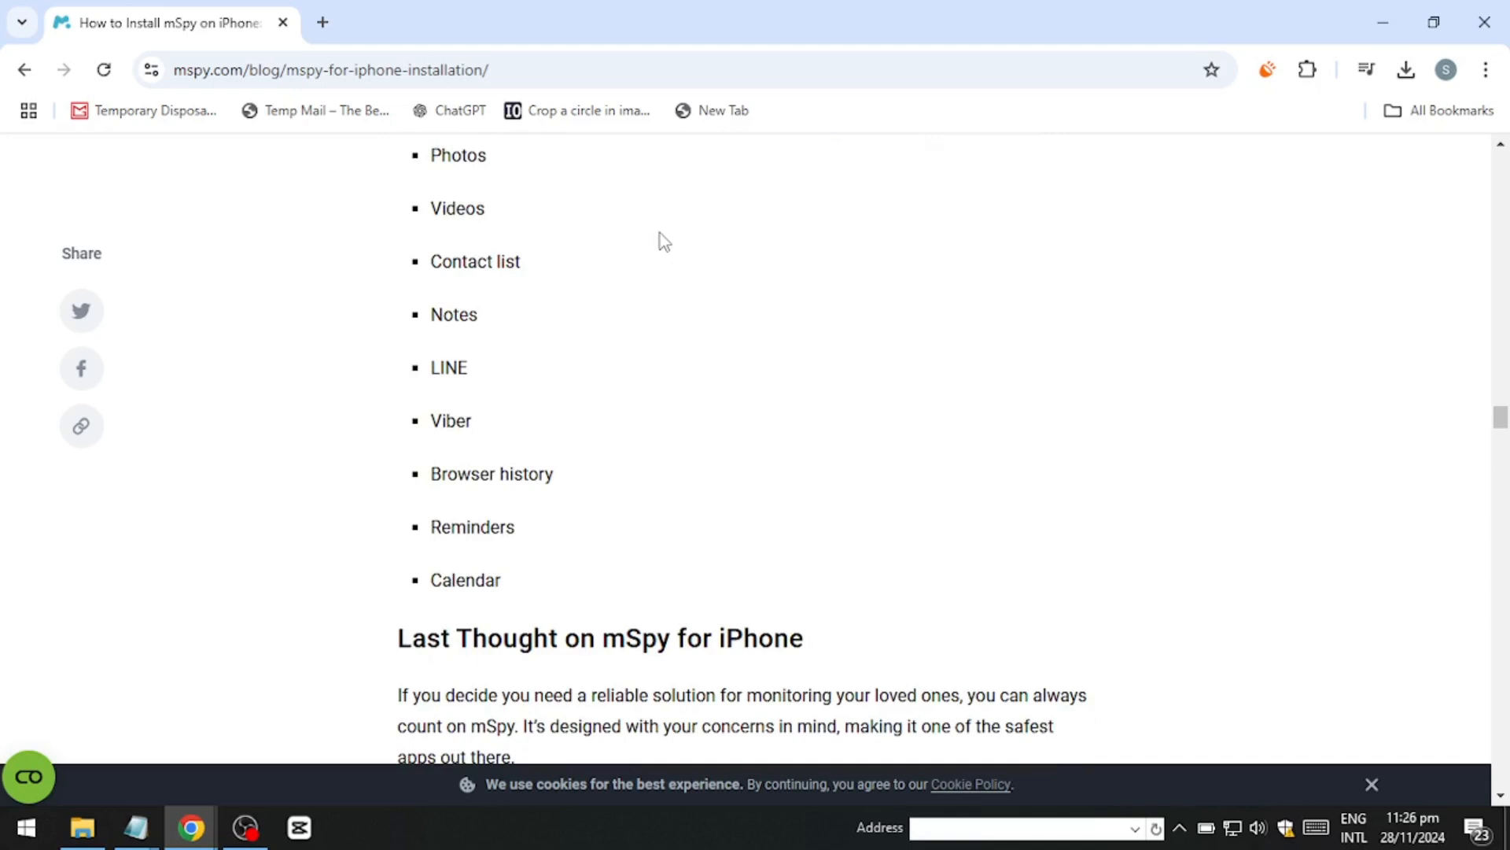
{"action": "scroll", "coordinate": [661, 239], "scroll_direction": "down", "scroll_amount": 1}
{"action": "scroll", "coordinate": [659, 240], "scroll_direction": "down", "scroll_amount": 1}
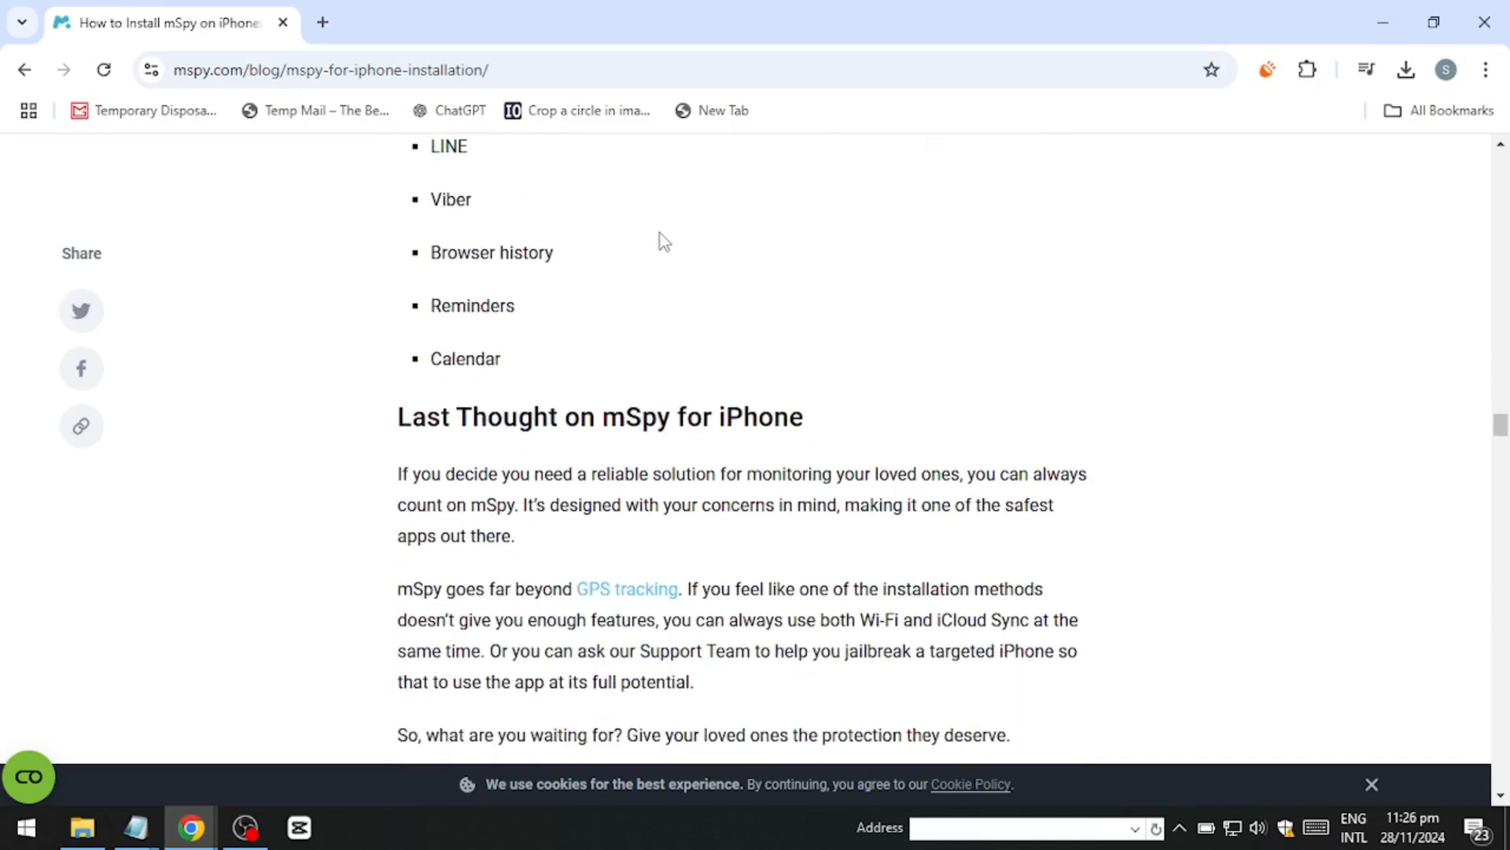
{"action": "scroll", "coordinate": [660, 242], "scroll_direction": "down", "scroll_amount": 1}
{"action": "scroll", "coordinate": [659, 242], "scroll_direction": "down", "scroll_amount": 1}
{"action": "scroll", "coordinate": [660, 240], "scroll_direction": "up", "scroll_amount": 1}
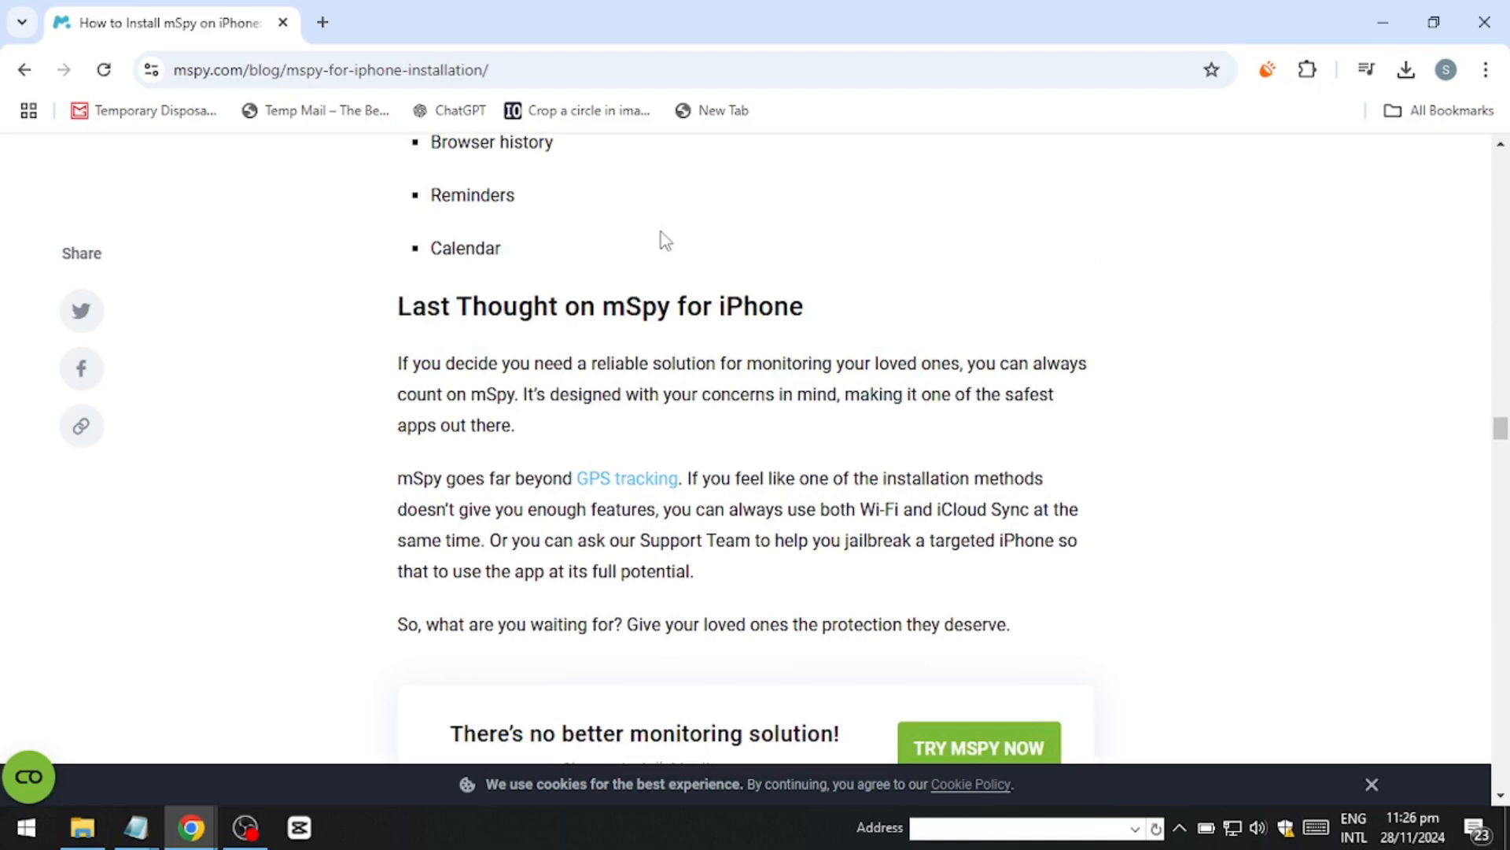
{"action": "scroll", "coordinate": [661, 239], "scroll_direction": "up", "scroll_amount": 1}
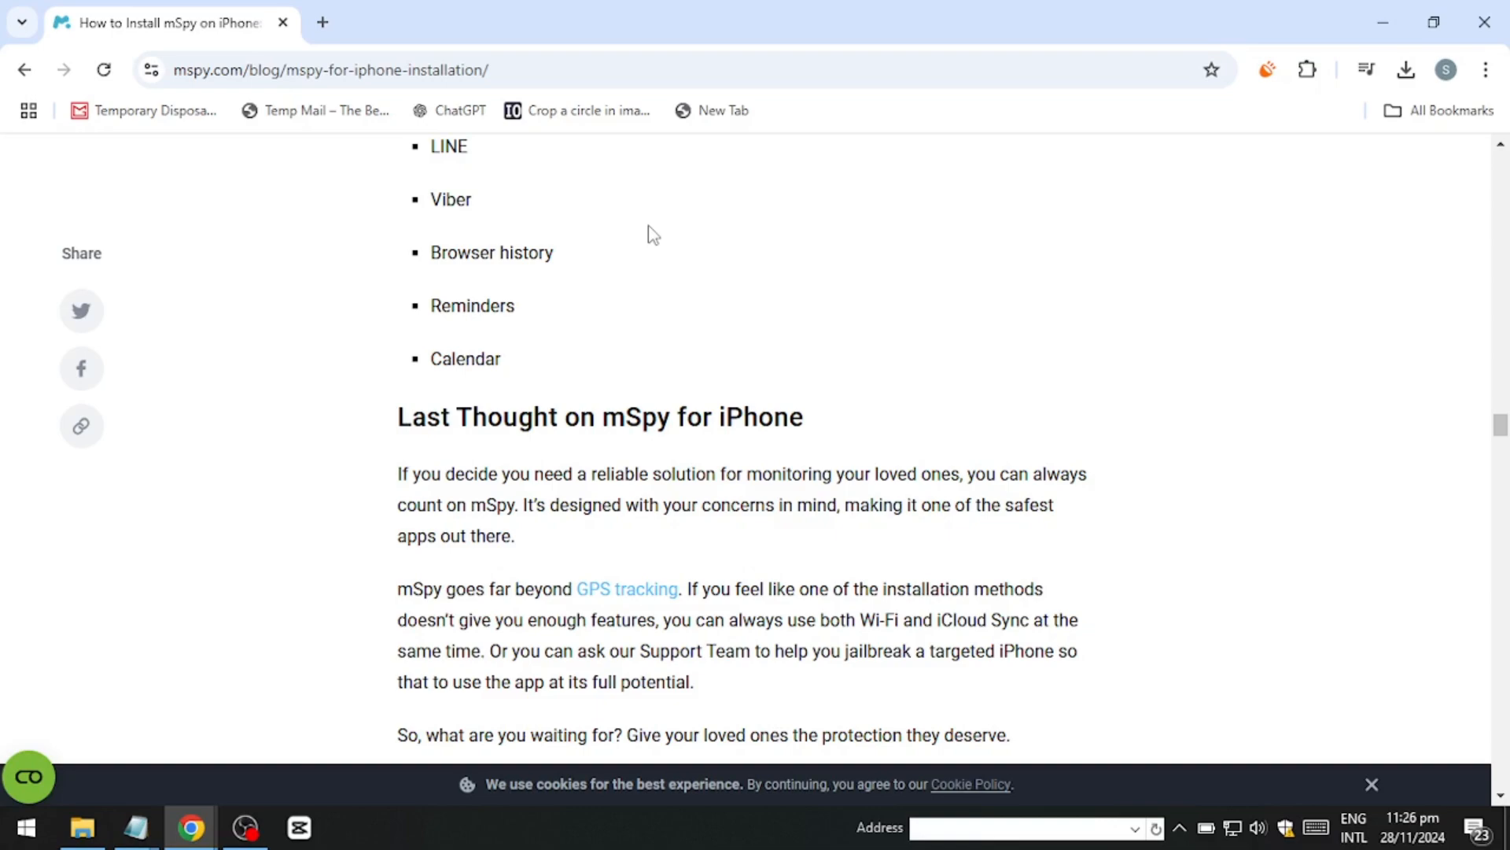
{"action": "left_click_drag", "start_coordinate": [1500, 425], "coordinate": [1503, 211]}
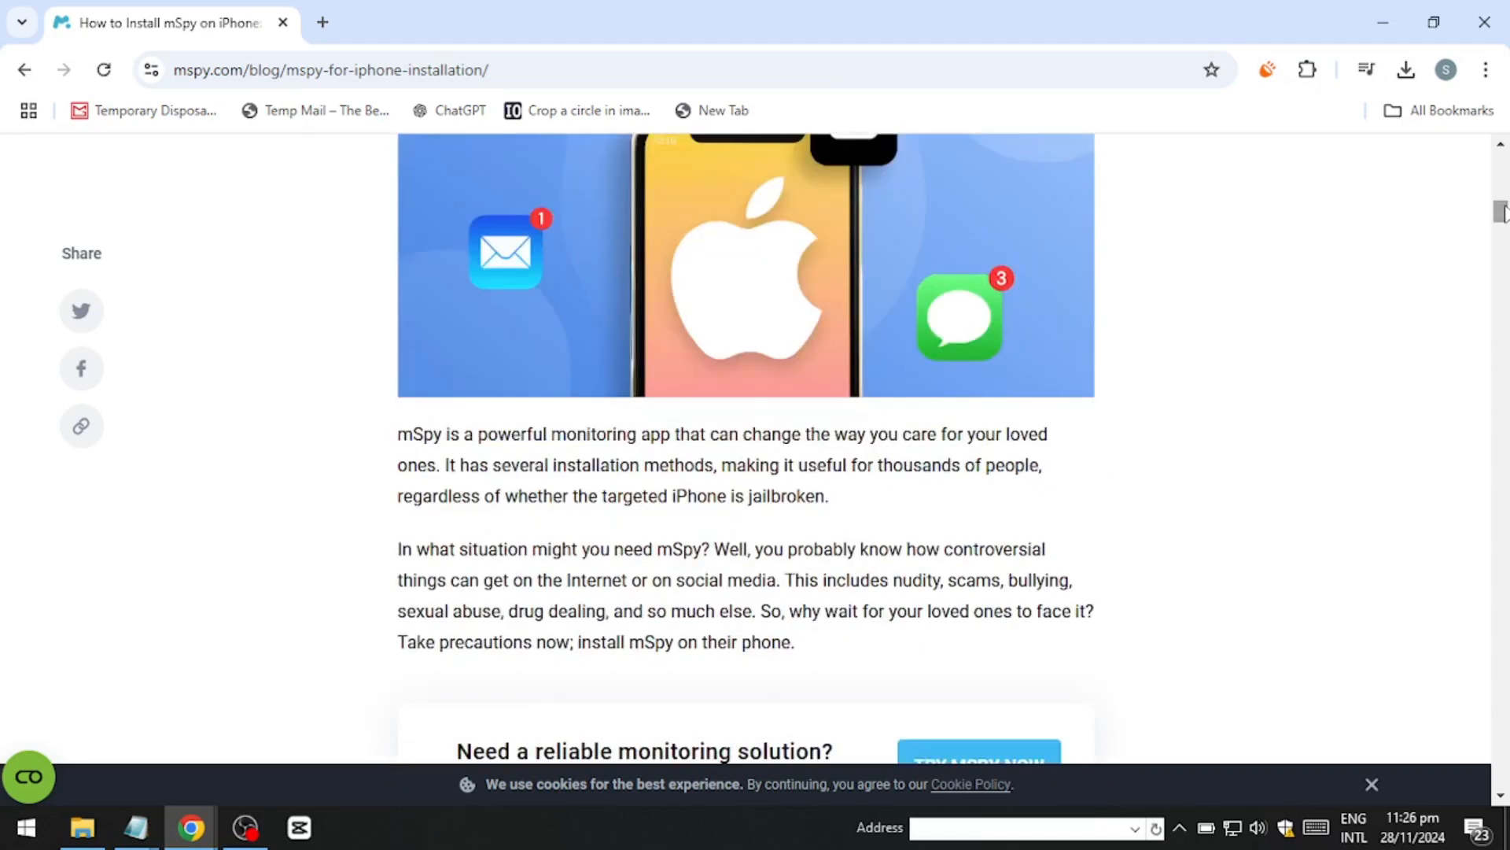